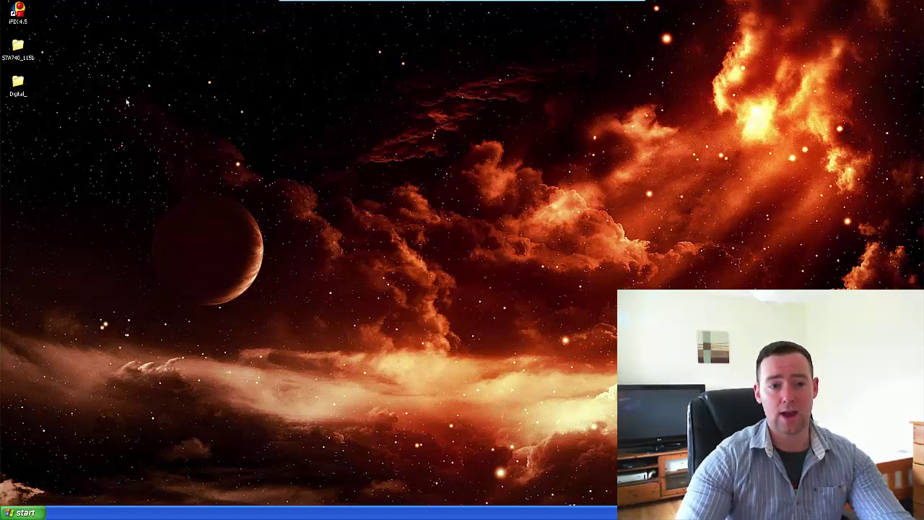
- Launch the S7A OPC Server Setup installer from the S7A740_115b folder
{"action": "left_click", "coordinate": [18, 82]}
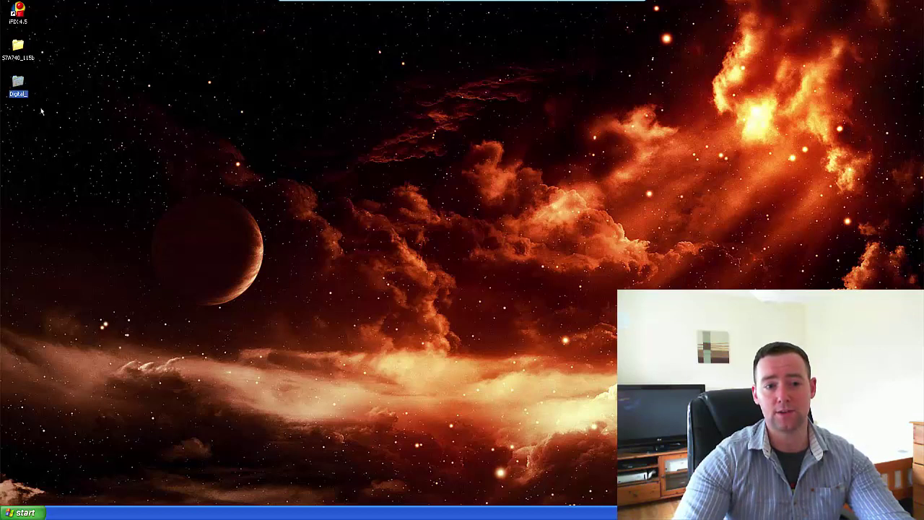
{"action": "left_click", "coordinate": [29, 93]}
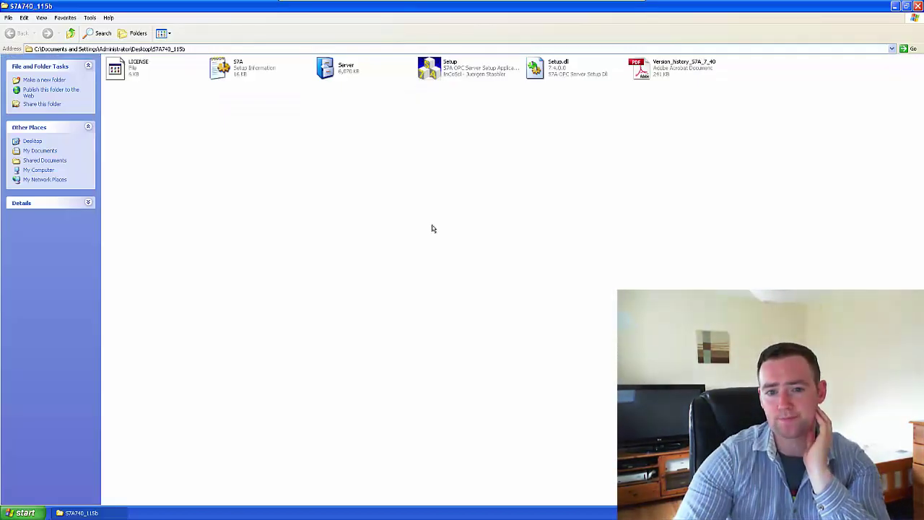
{"action": "left_click", "coordinate": [469, 71]}
{"action": "double_click", "coordinate": [468, 71]}
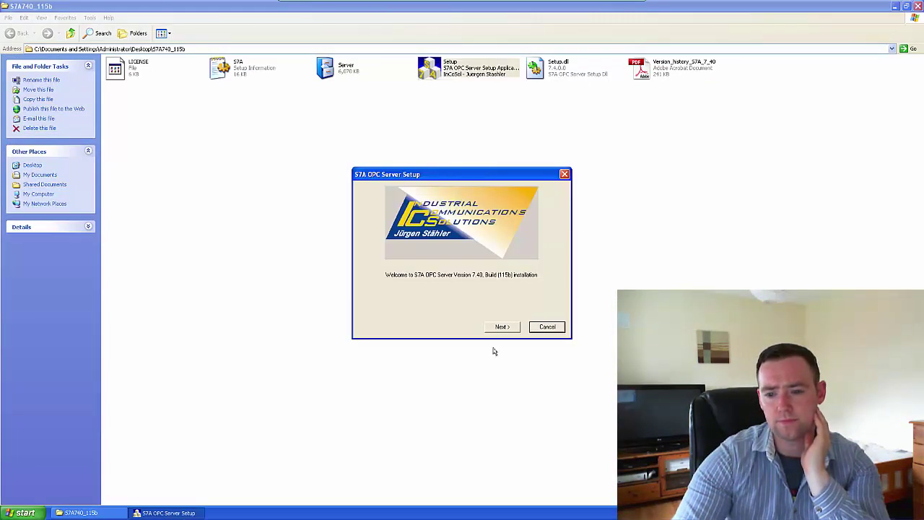
- Install the S7A OPC Server for FIX32/iFIX as a server node with nodename FIX
{"action": "left_click", "coordinate": [501, 327]}
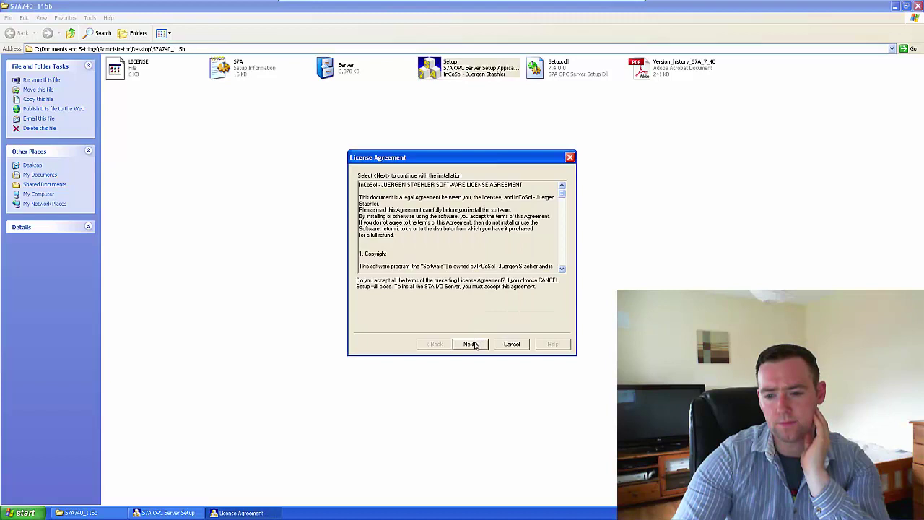
{"action": "left_click", "coordinate": [475, 345]}
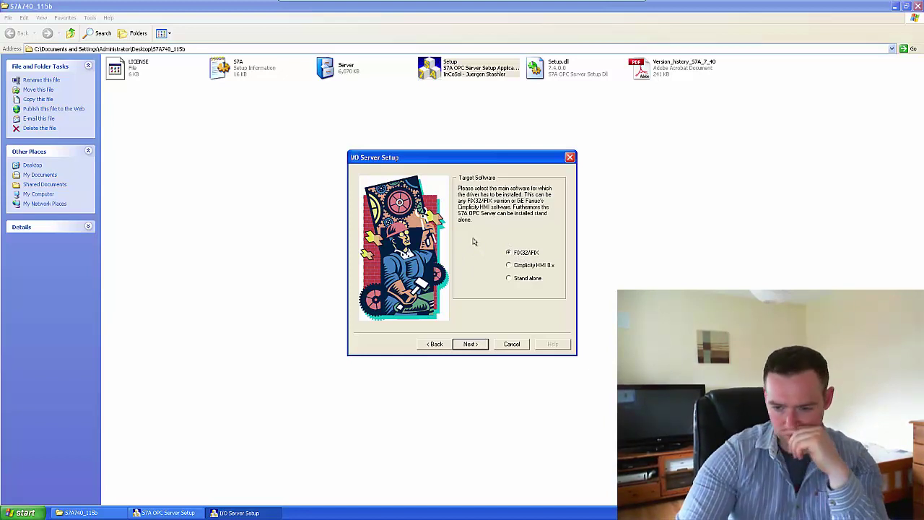
{"action": "left_click", "coordinate": [474, 345]}
{"action": "left_click", "coordinate": [477, 345]}
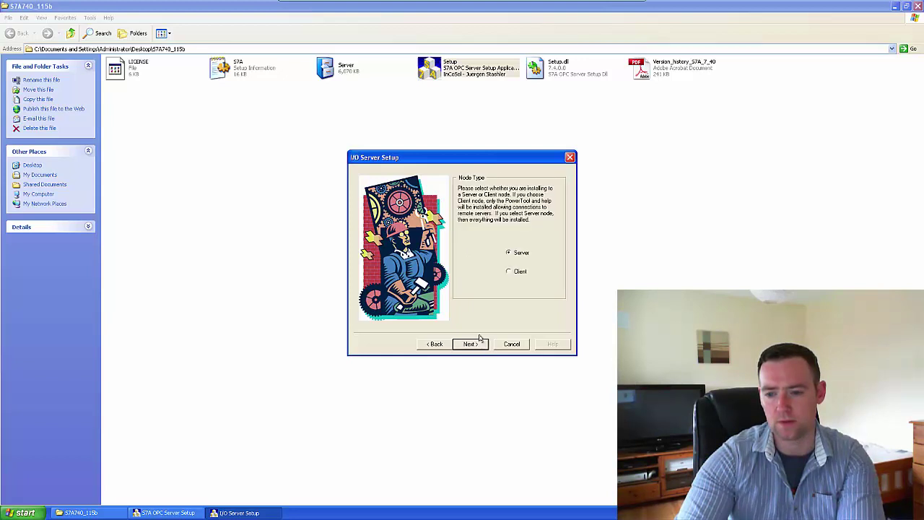
{"action": "left_click", "coordinate": [480, 345]}
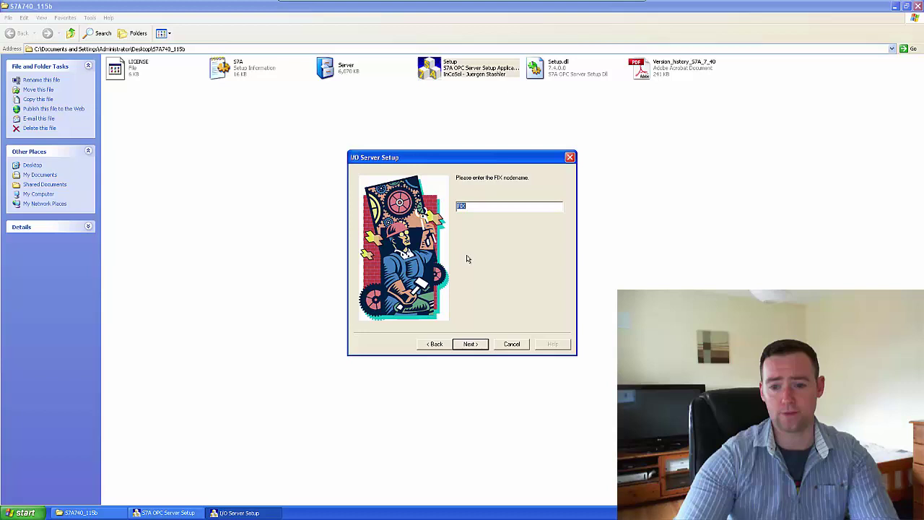
{"action": "left_click", "coordinate": [478, 345]}
{"action": "left_click", "coordinate": [471, 344]}
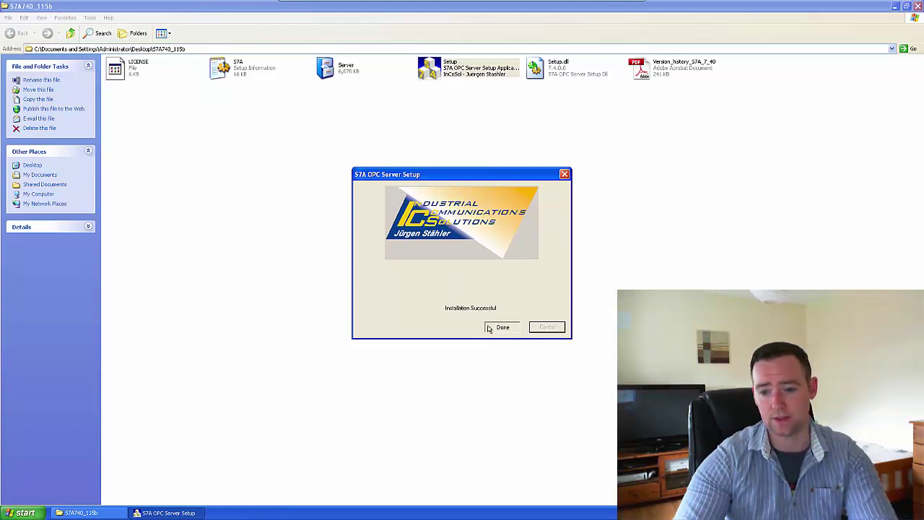
{"action": "left_click", "coordinate": [501, 327]}
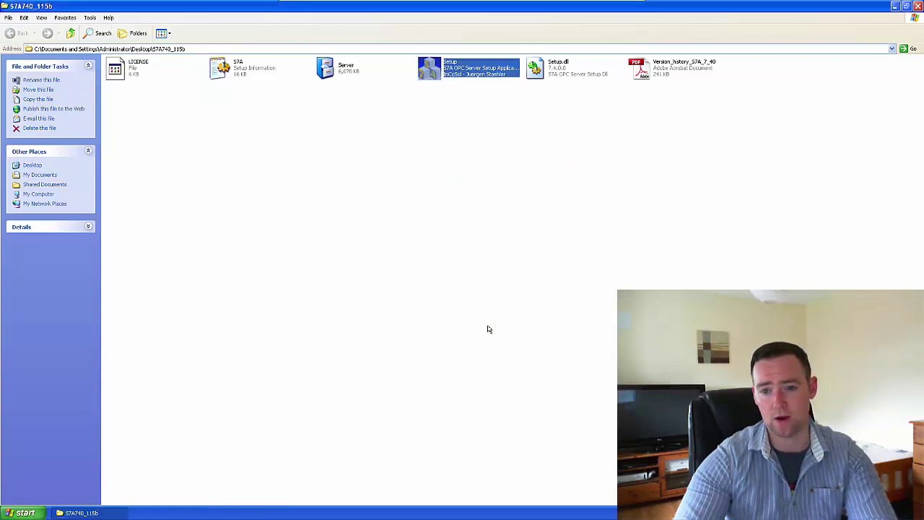
- Close the installer folder and start iFIX 4.5 in demo mode without a licence key
{"action": "left_click", "coordinate": [917, 7]}
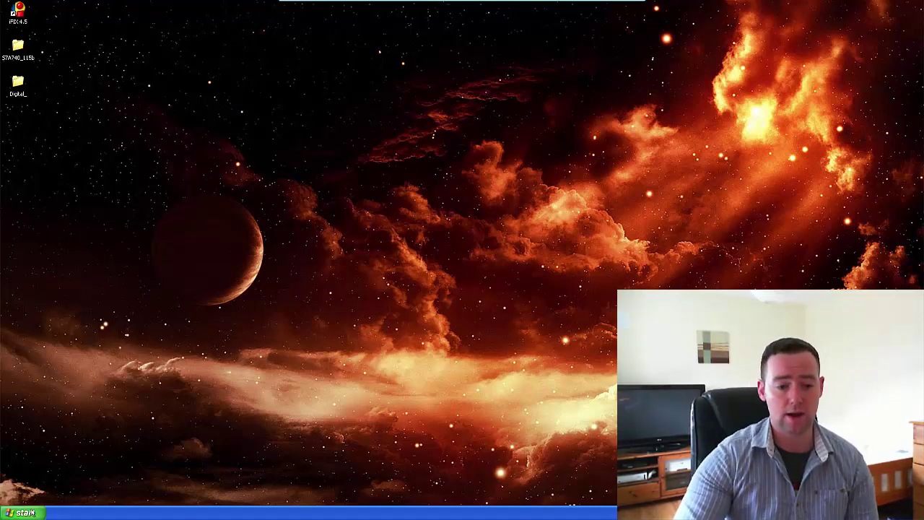
{"action": "left_click", "coordinate": [19, 12]}
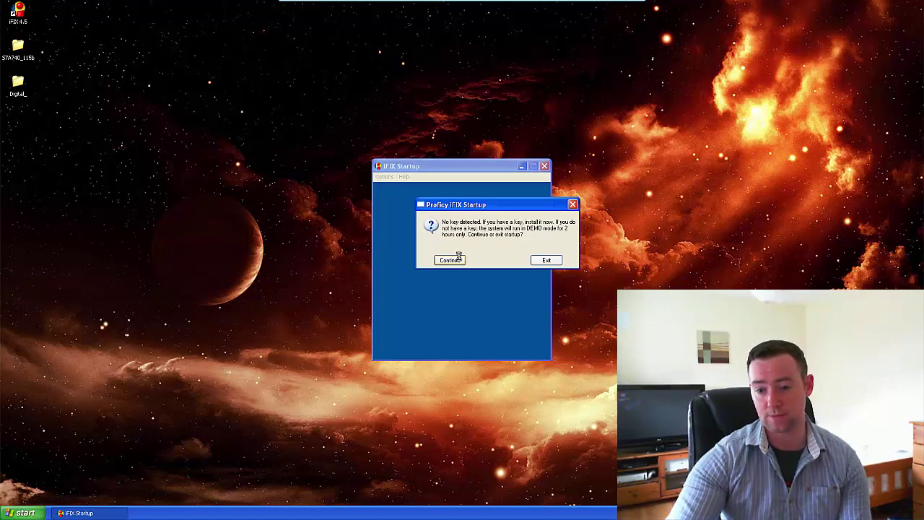
{"action": "left_click", "coordinate": [439, 261]}
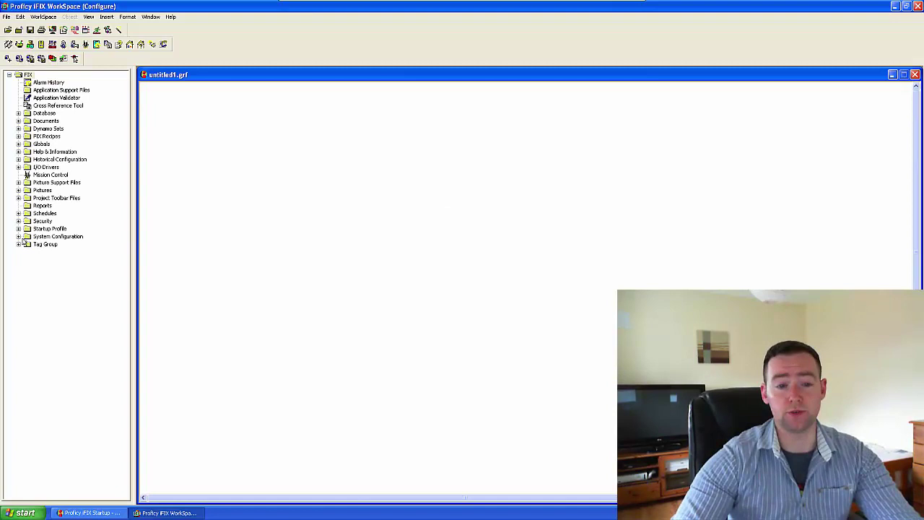
- Open the System Configuration Utility for node FIX and view its SCADA configuration
{"action": "left_click", "coordinate": [18, 236]}
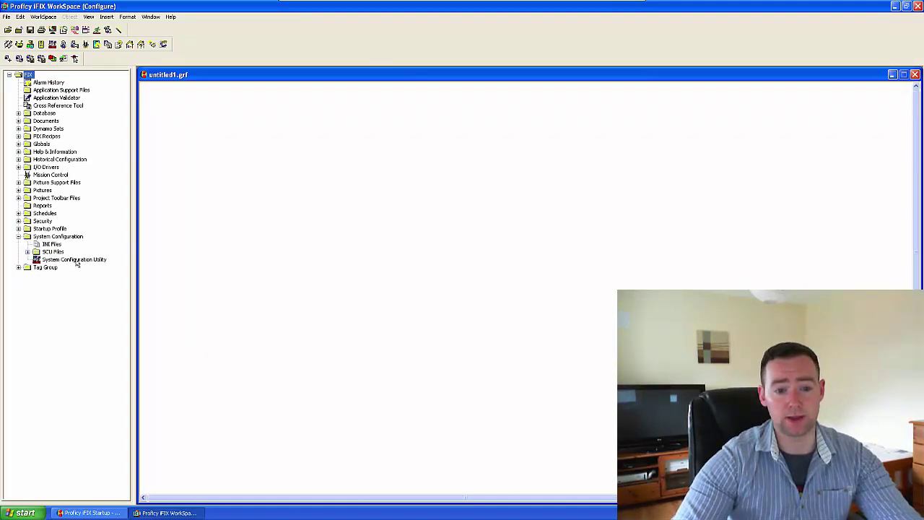
{"action": "left_click", "coordinate": [76, 261]}
{"action": "double_click", "coordinate": [76, 259]}
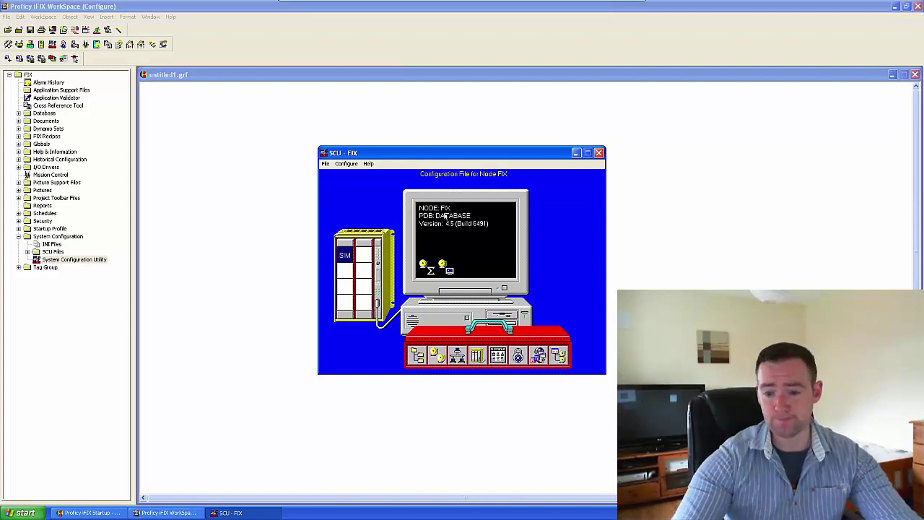
{"action": "left_click", "coordinate": [477, 355]}
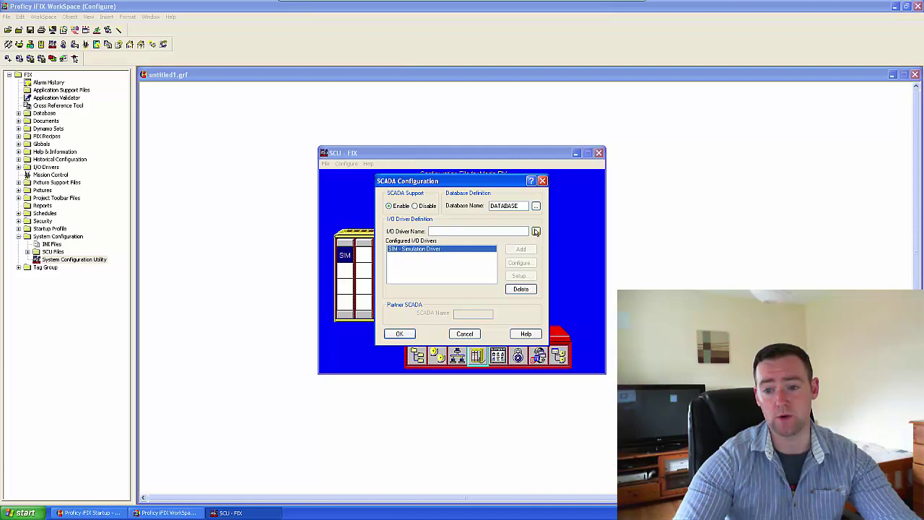
- Add the S7A - Siemens S7/S5 driver to the configured I/O drivers and open its Configurator
{"action": "left_click", "coordinate": [536, 231]}
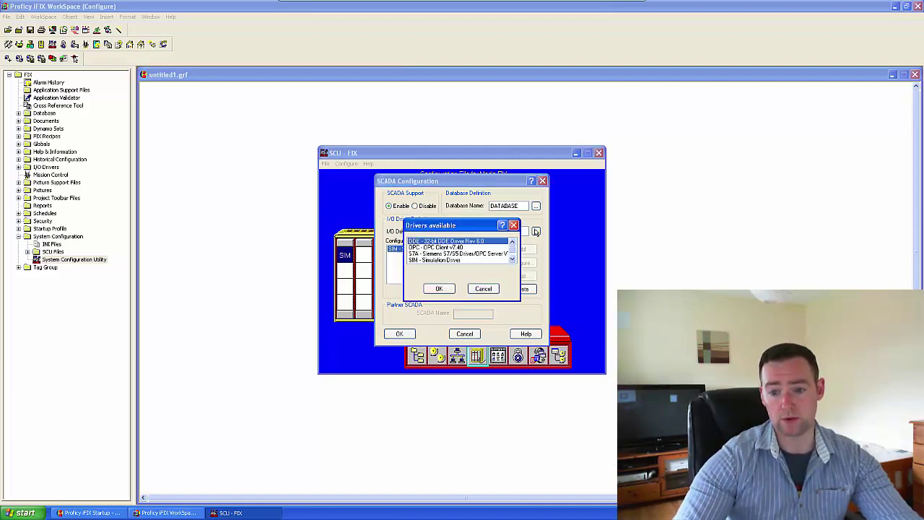
{"action": "left_click", "coordinate": [436, 255]}
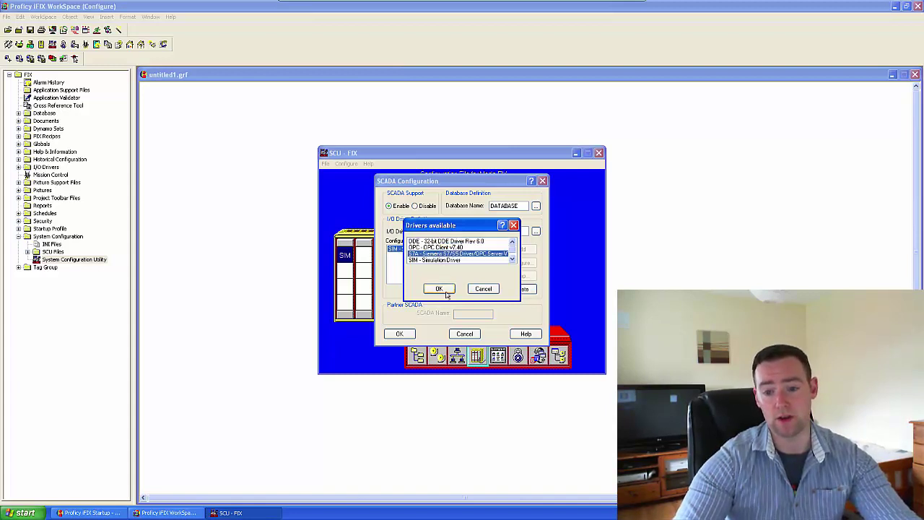
{"action": "left_click", "coordinate": [441, 289]}
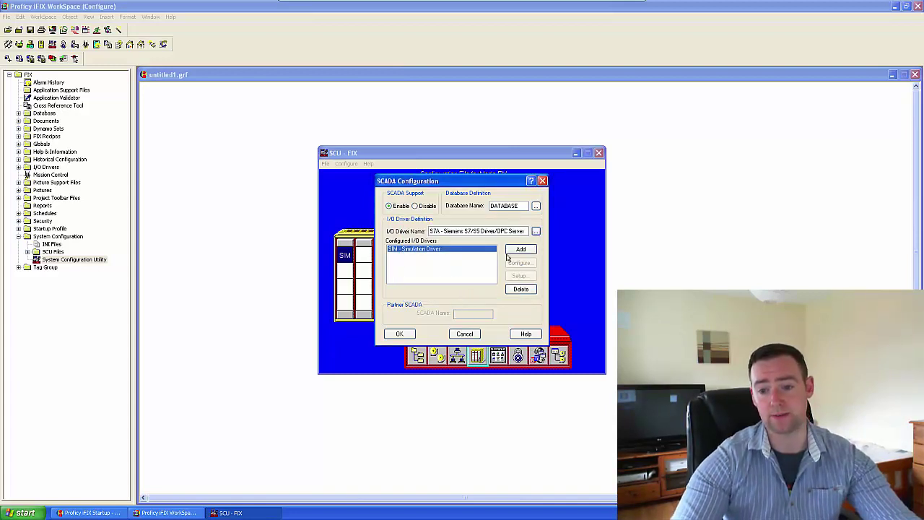
{"action": "left_click", "coordinate": [509, 250]}
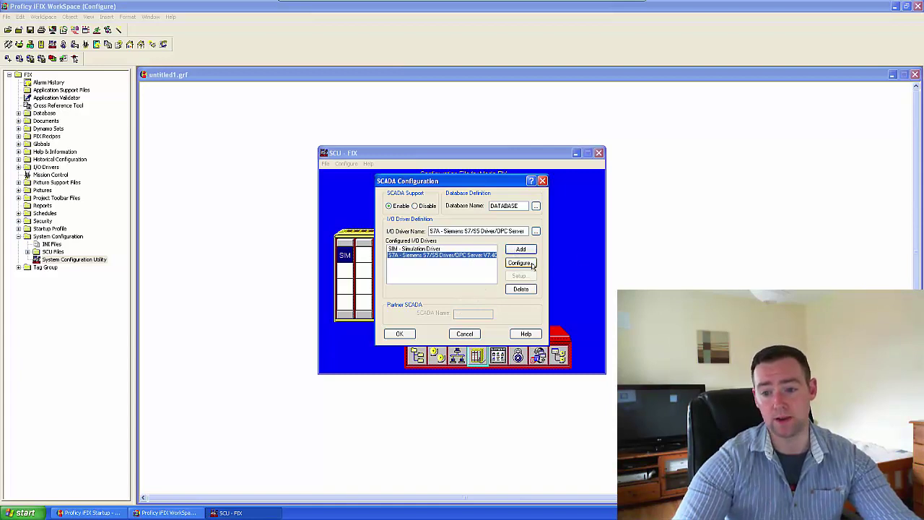
{"action": "left_click", "coordinate": [508, 263]}
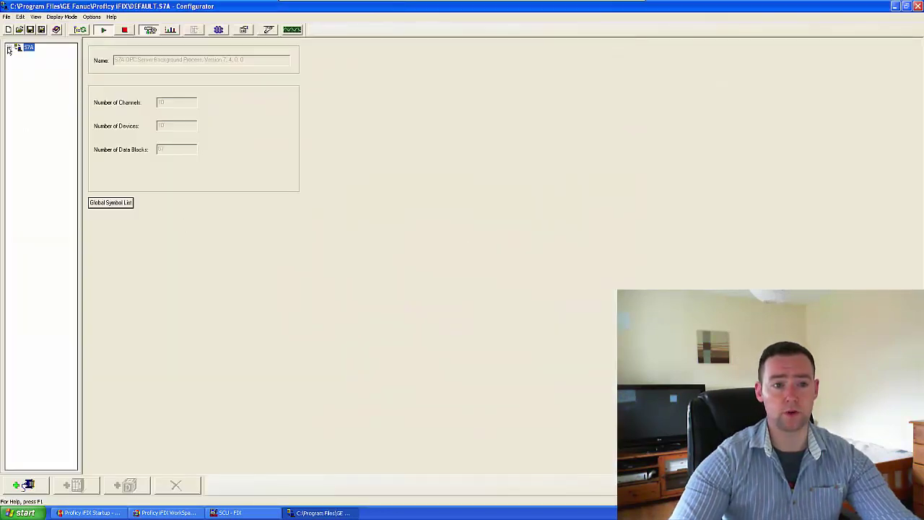
- Expand the S7A channels and select the PG channel's settings
{"action": "left_click", "coordinate": [9, 48]}
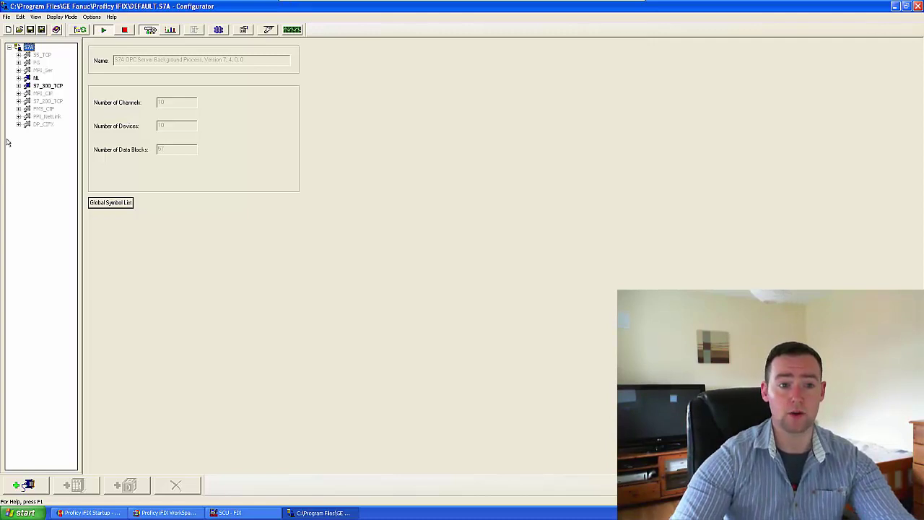
{"action": "left_click", "coordinate": [38, 63]}
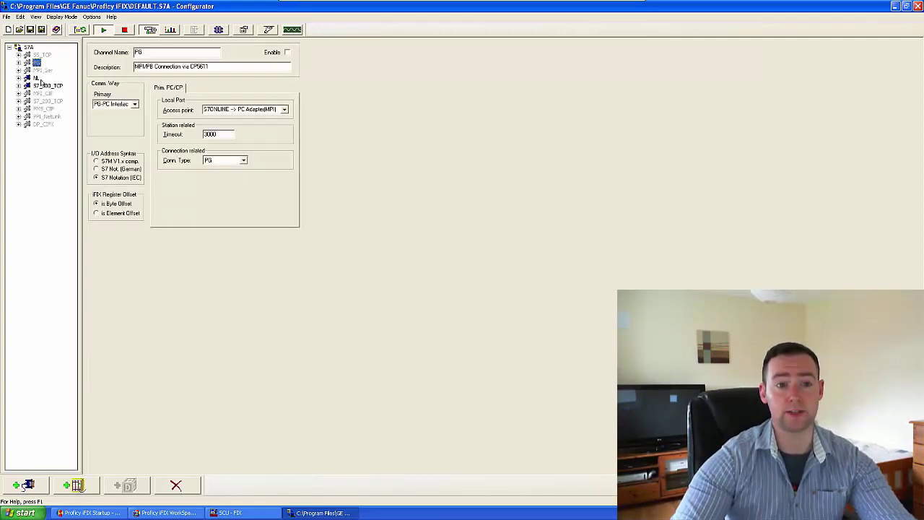
{"action": "left_click", "coordinate": [45, 86]}
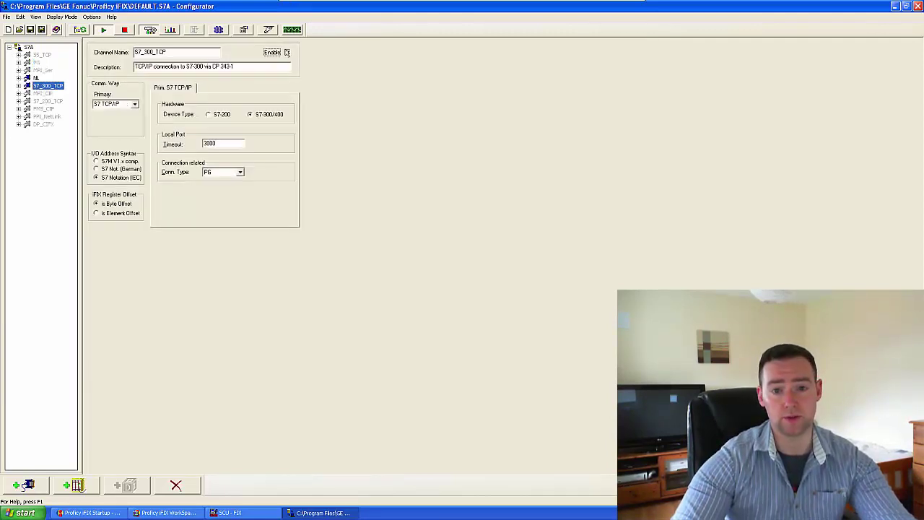
{"action": "key", "text": "Up"}
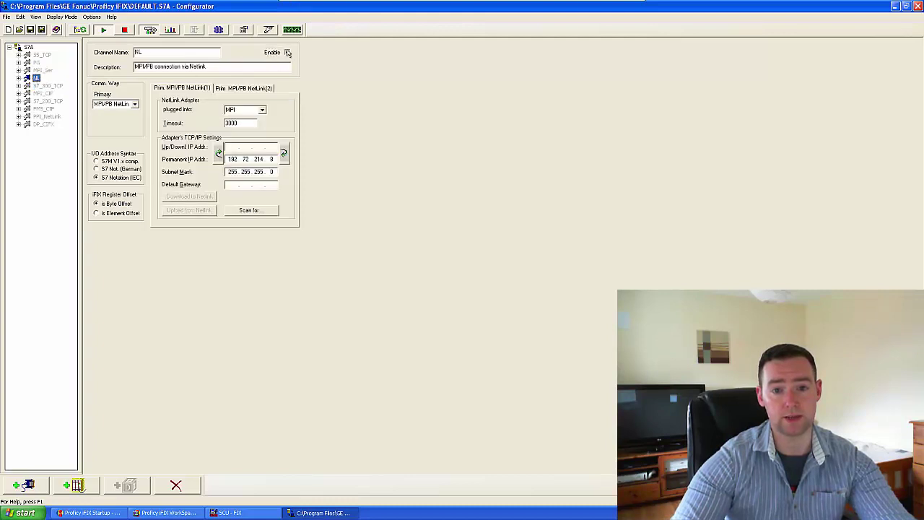
{"action": "key", "text": "Up"}
{"action": "key", "text": "Up"}
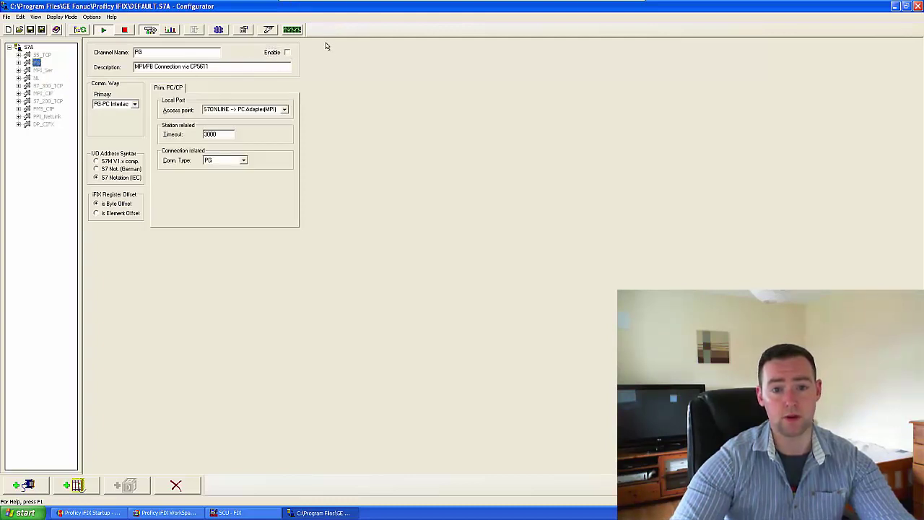
- Enable PG, clear its description, and use the S7ONLINE -> PC Adapter(MPI) access point
{"action": "left_click", "coordinate": [287, 52]}
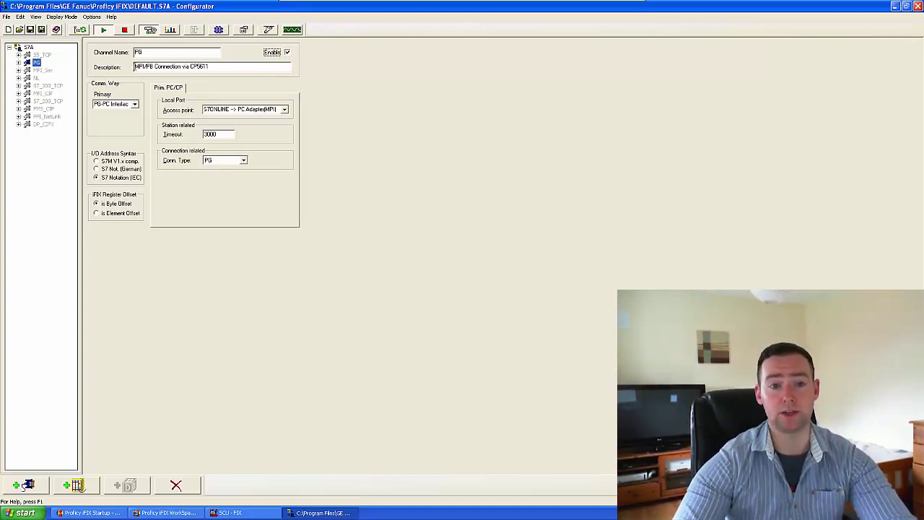
{"action": "left_click_drag", "start_coordinate": [134, 66], "coordinate": [214, 67]}
{"action": "key", "text": "Delete"}
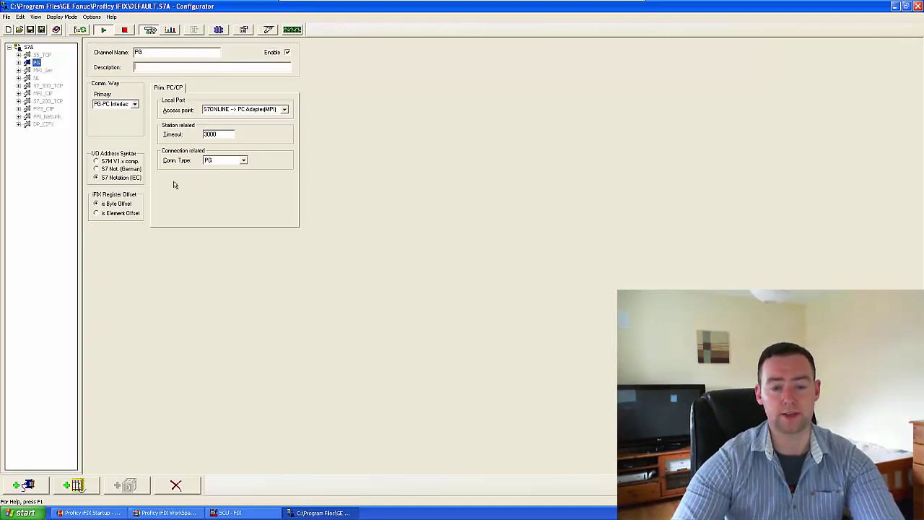
{"action": "left_click", "coordinate": [284, 109]}
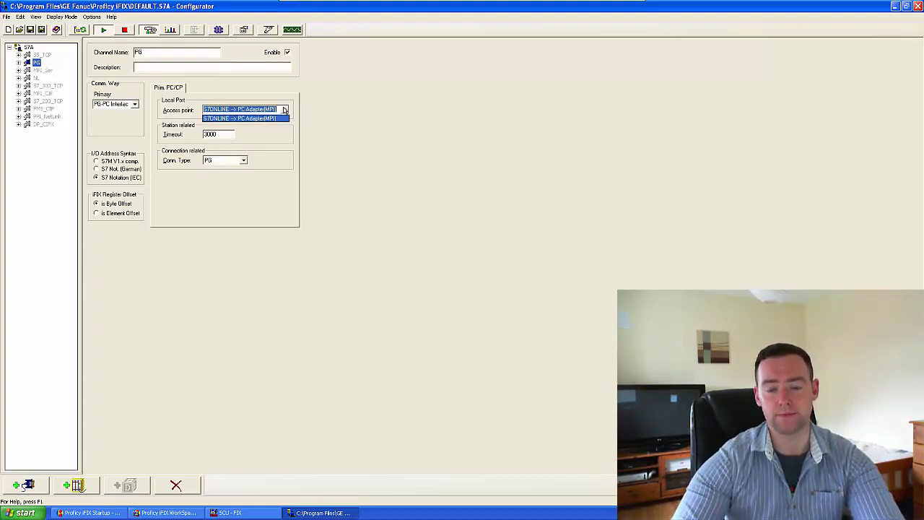
{"action": "left_click", "coordinate": [275, 116]}
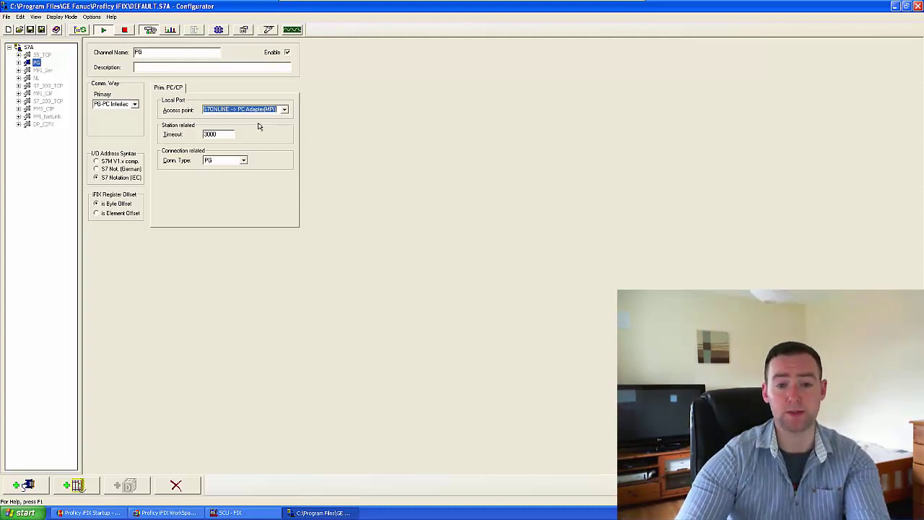
{"action": "left_click", "coordinate": [23, 513]}
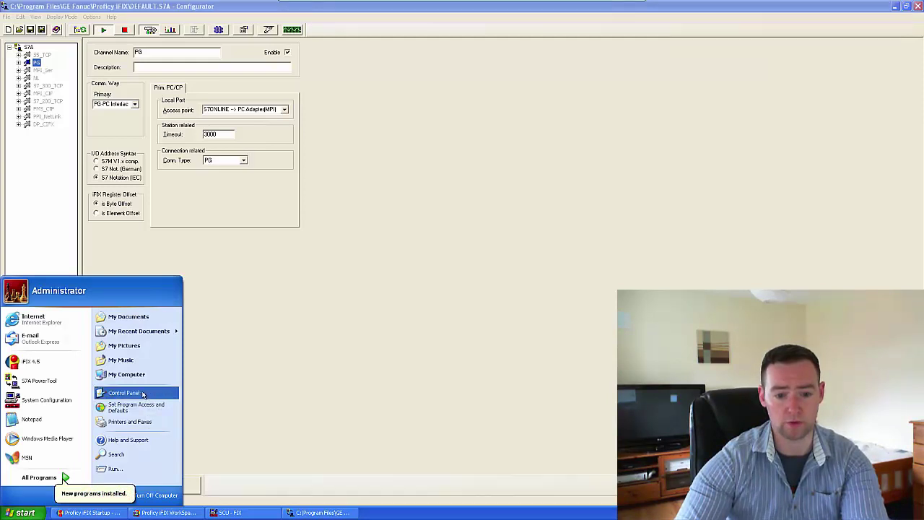
{"action": "left_click", "coordinate": [359, 261]}
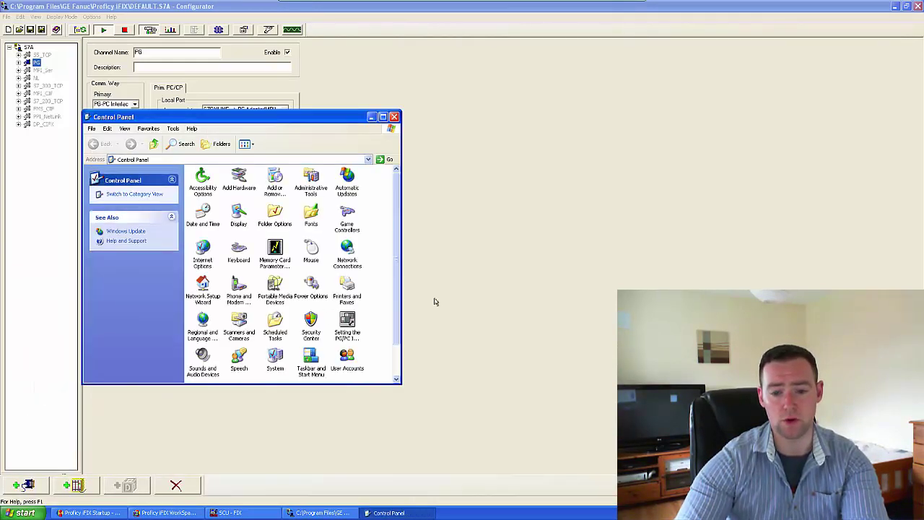
{"action": "left_click", "coordinate": [349, 322]}
{"action": "double_click", "coordinate": [348, 322]}
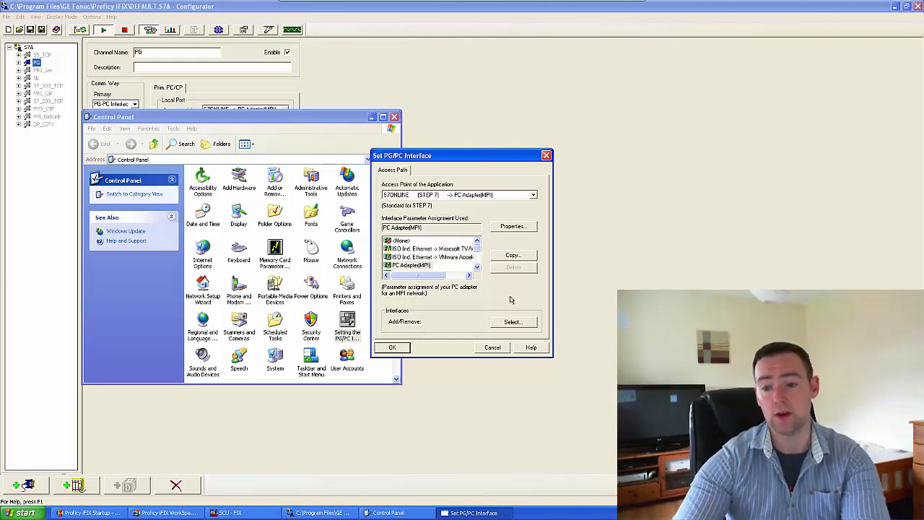
{"action": "left_click", "coordinate": [546, 155]}
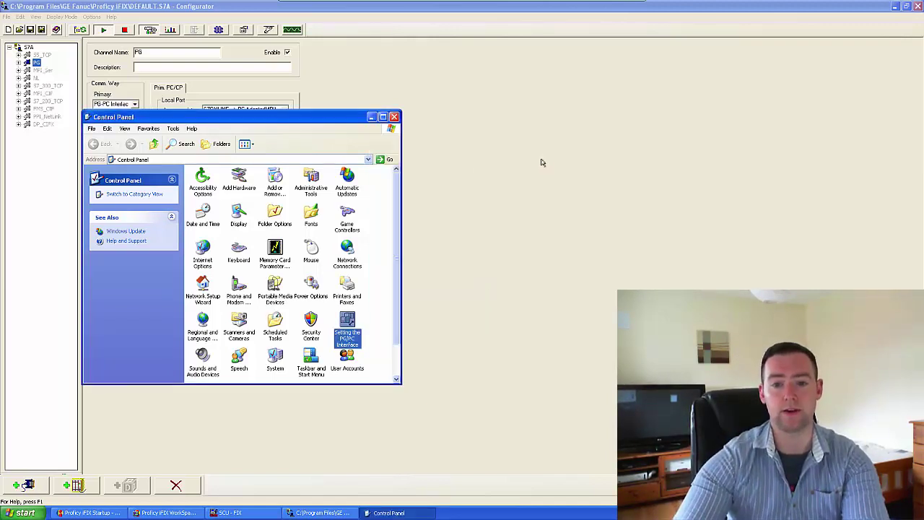
{"action": "left_click", "coordinate": [394, 117]}
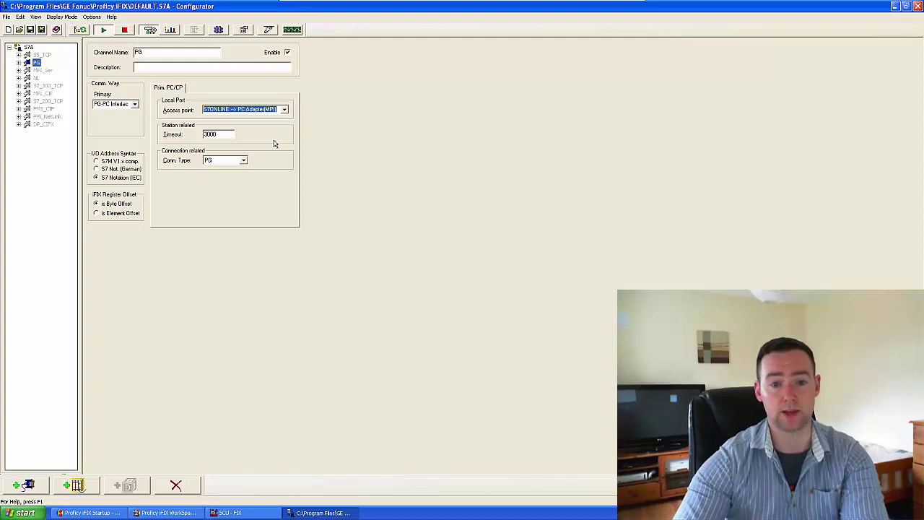
- Delete the PG channel's PG_D11 device and add a new device, Device20
{"action": "left_click", "coordinate": [18, 63]}
{"action": "left_click", "coordinate": [51, 70]}
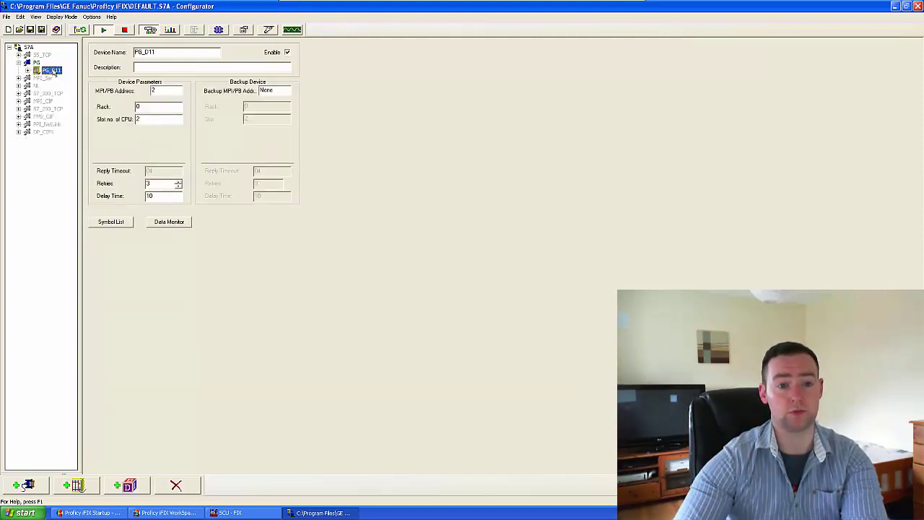
{"action": "left_click", "coordinate": [176, 485]}
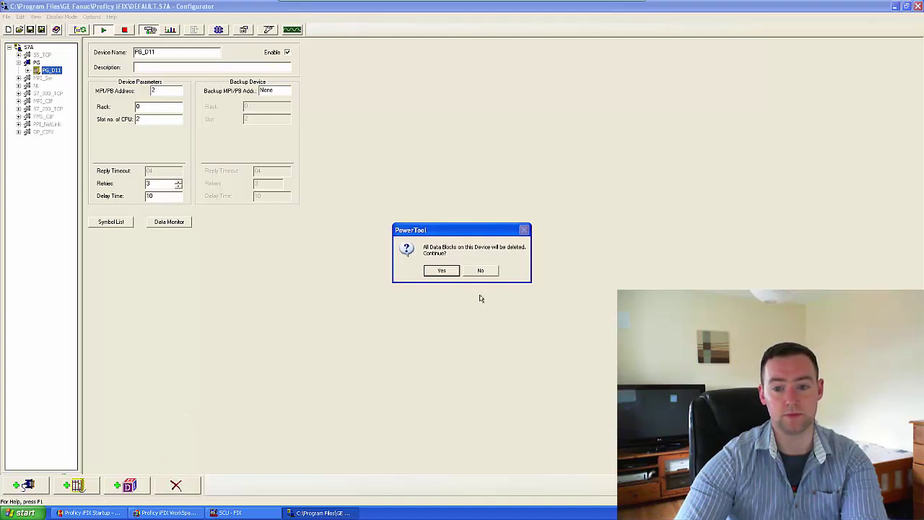
{"action": "left_click", "coordinate": [439, 270]}
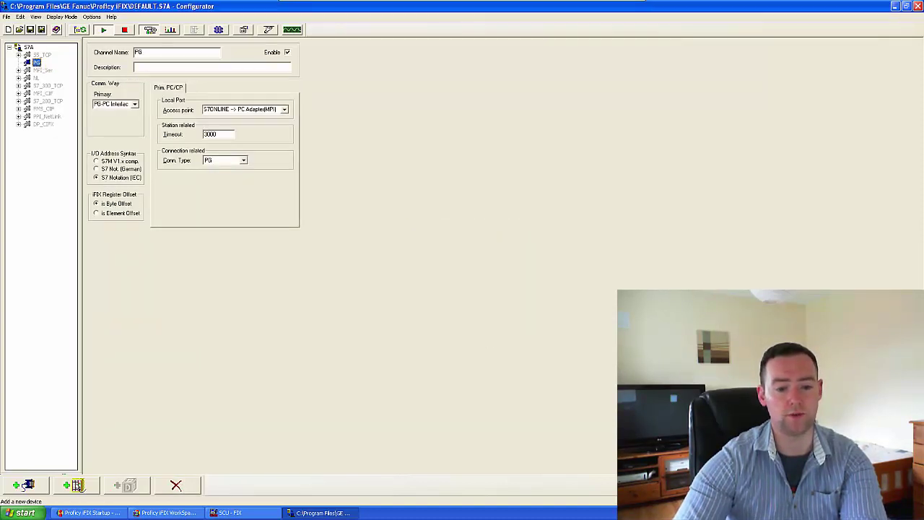
{"action": "left_click", "coordinate": [77, 485]}
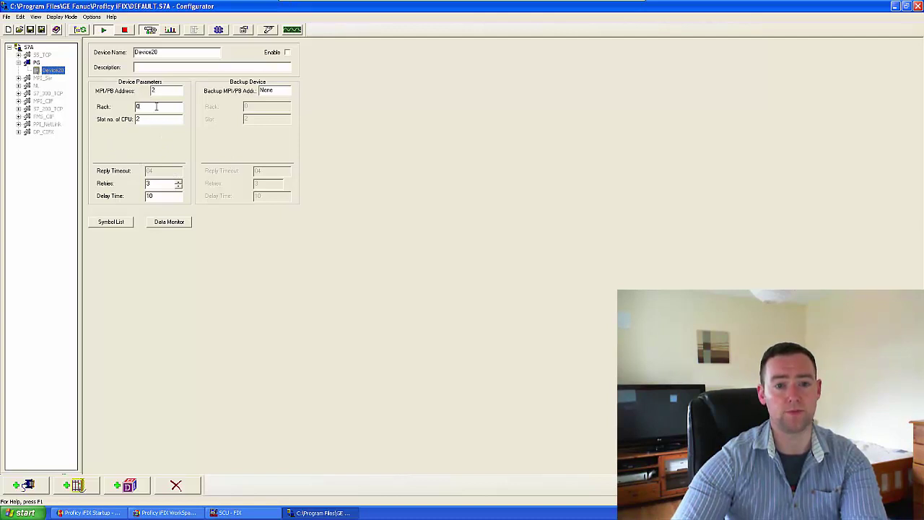
- Add a data block named DB1 with 7 elements under Device20
{"action": "left_click", "coordinate": [130, 486]}
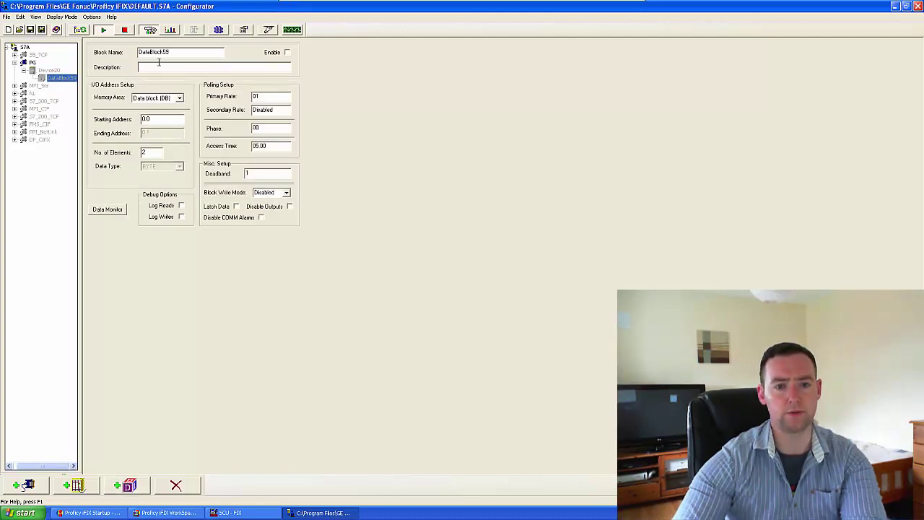
{"action": "left_click_drag", "start_coordinate": [171, 52], "coordinate": [135, 57]}
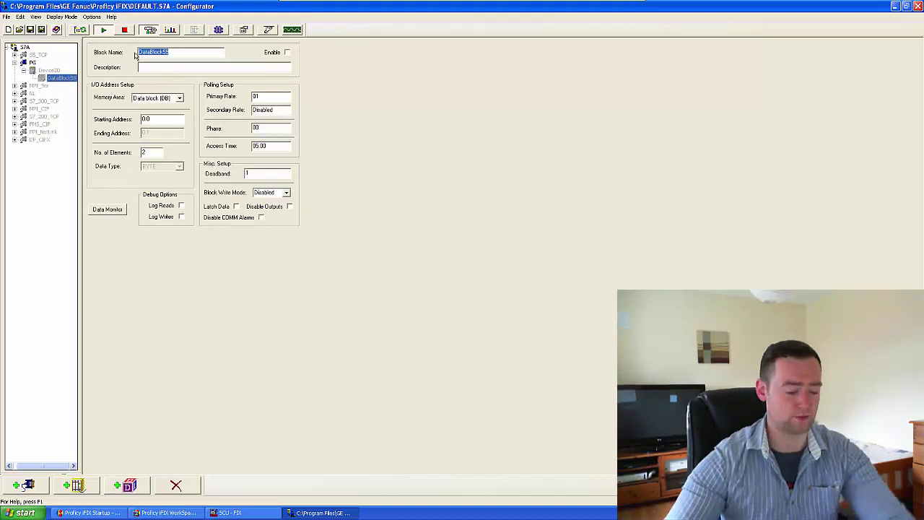
{"action": "type", "text": "DB1"}
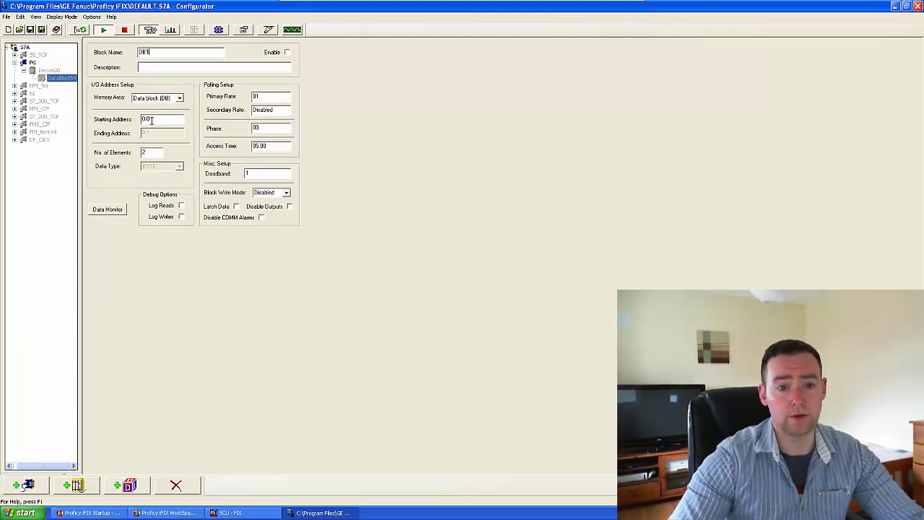
{"action": "left_click", "coordinate": [147, 153]}
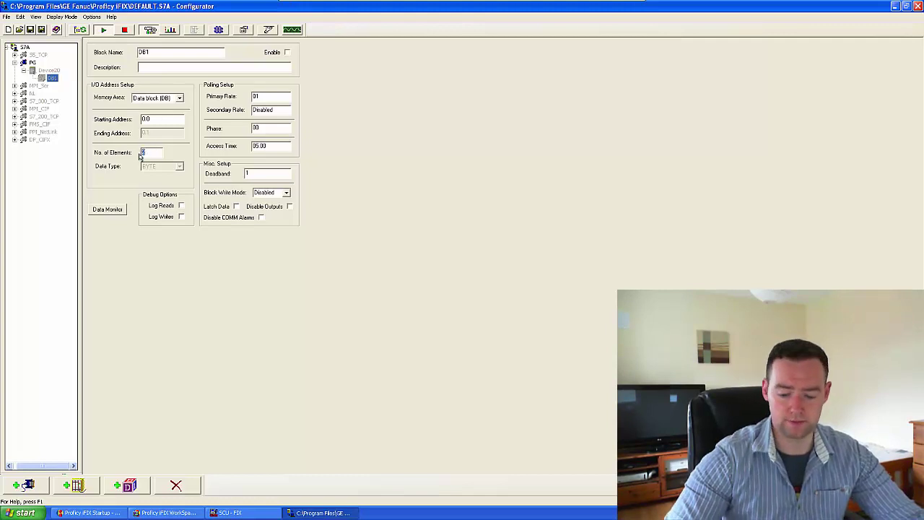
{"action": "type", "text": "7"}
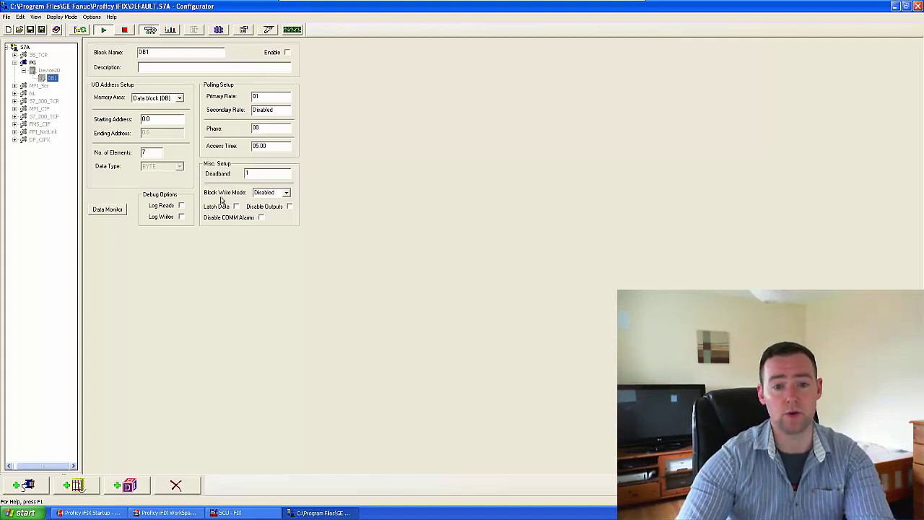
- Set DB1's write mode to Manual, enable it, and view it in Data Monitor
{"action": "left_click", "coordinate": [286, 192]}
{"action": "left_click", "coordinate": [270, 213]}
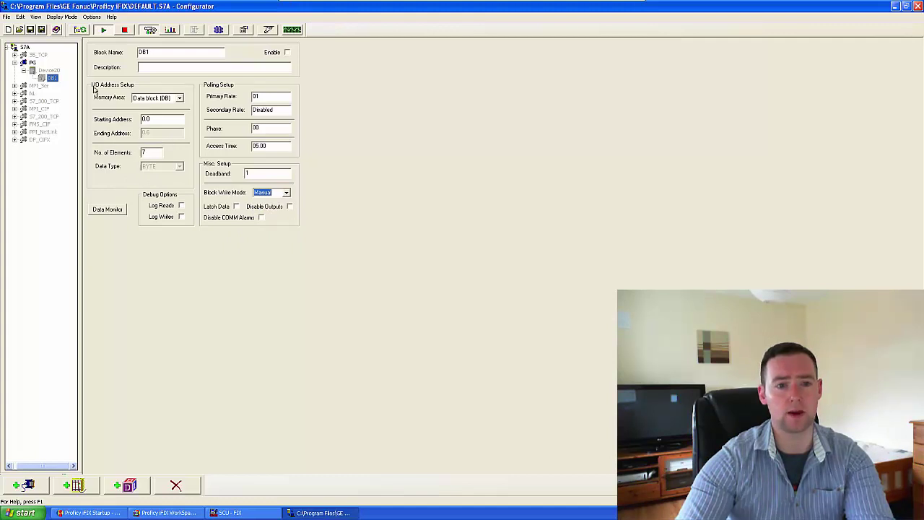
{"action": "left_click", "coordinate": [287, 52]}
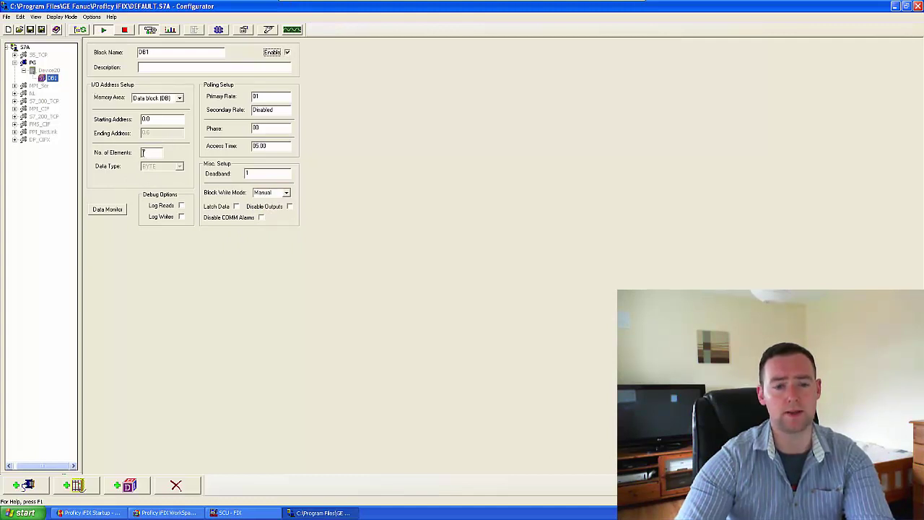
{"action": "left_click", "coordinate": [105, 209]}
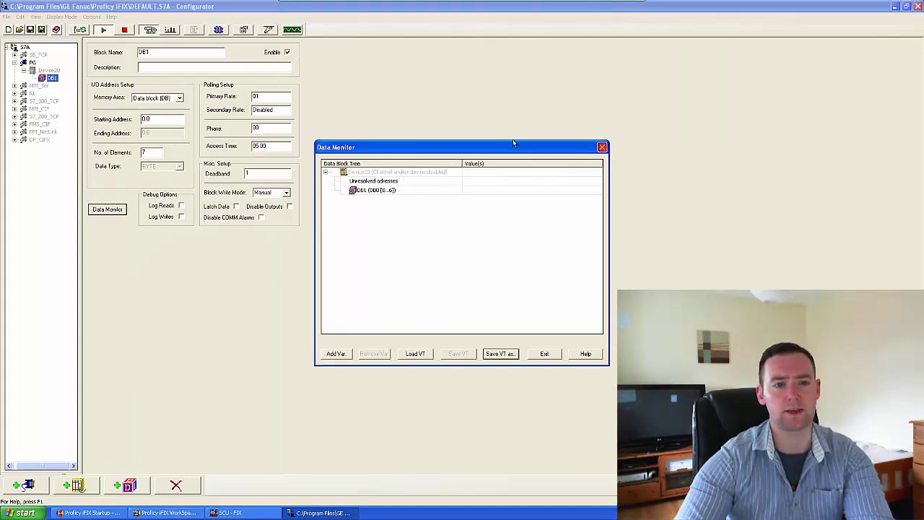
- Enable Device20 and recheck DB1 in Data Monitor, which reports a read error
{"action": "left_click", "coordinate": [601, 147]}
{"action": "left_click", "coordinate": [49, 70]}
{"action": "left_click", "coordinate": [287, 52]}
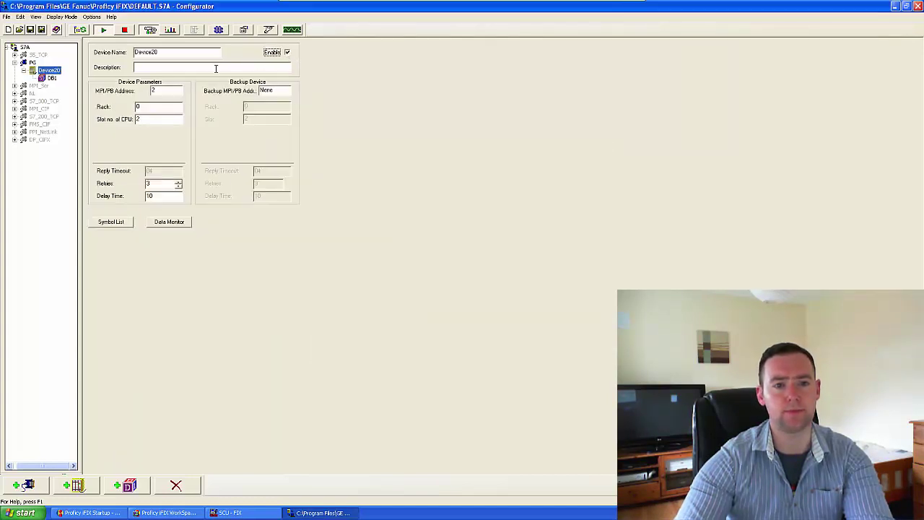
{"action": "left_click", "coordinate": [51, 78]}
{"action": "left_click", "coordinate": [108, 209]}
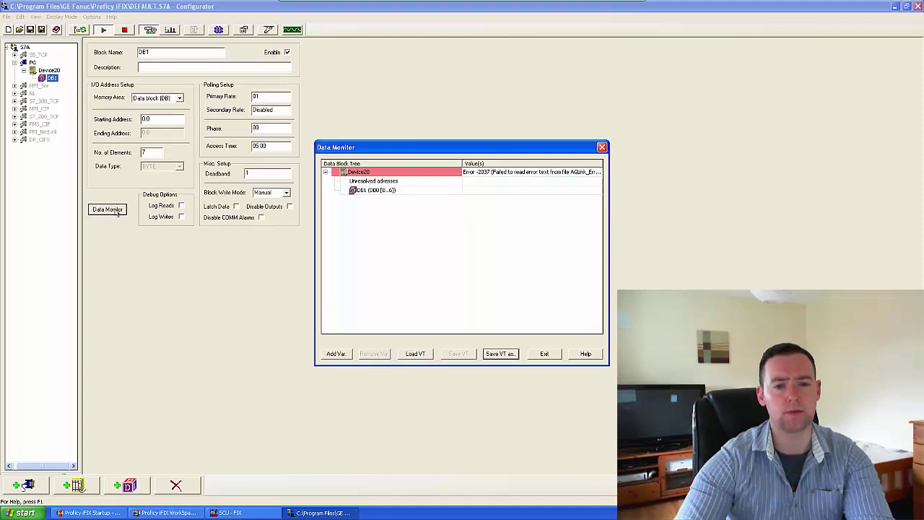
{"action": "left_click", "coordinate": [602, 148]}
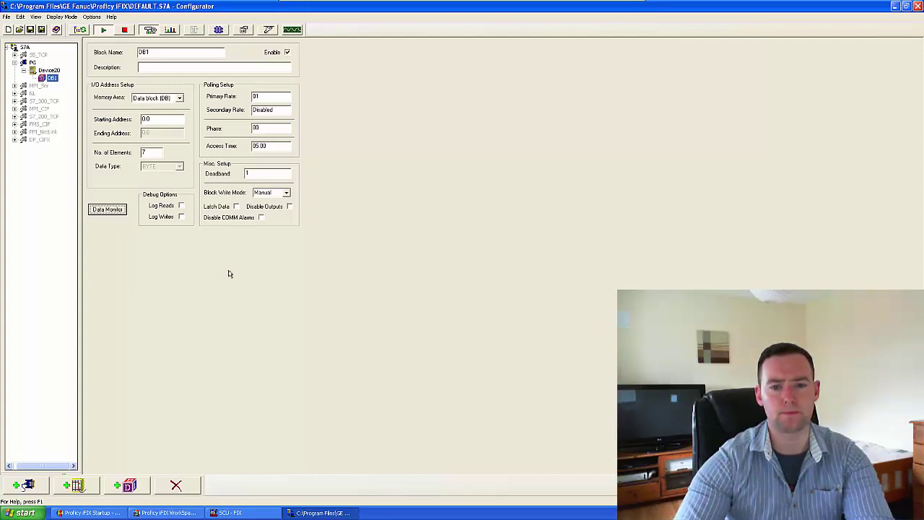
{"action": "left_click", "coordinate": [105, 210]}
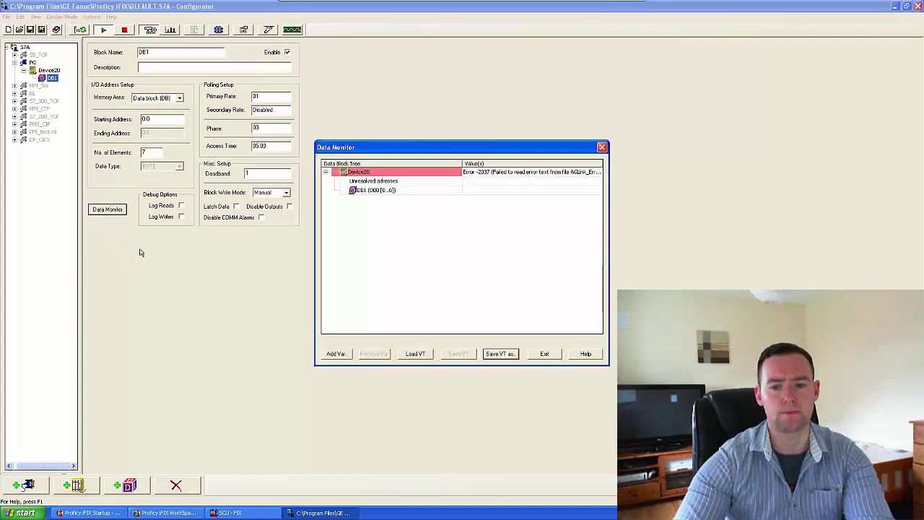
{"action": "left_click", "coordinate": [542, 352]}
- Rename Device20 to S7300 and view its DB1 block in Data Monitor
{"action": "left_click", "coordinate": [49, 70]}
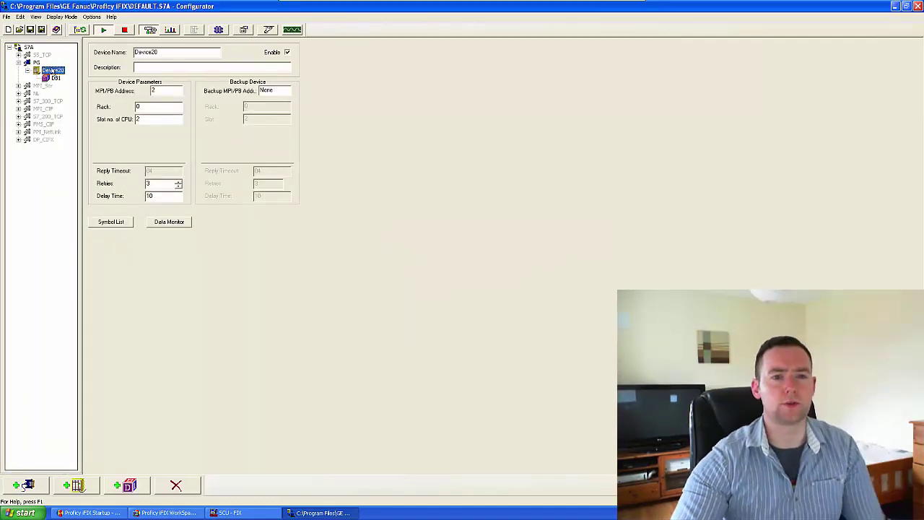
{"action": "left_click_drag", "start_coordinate": [159, 52], "coordinate": [131, 52]}
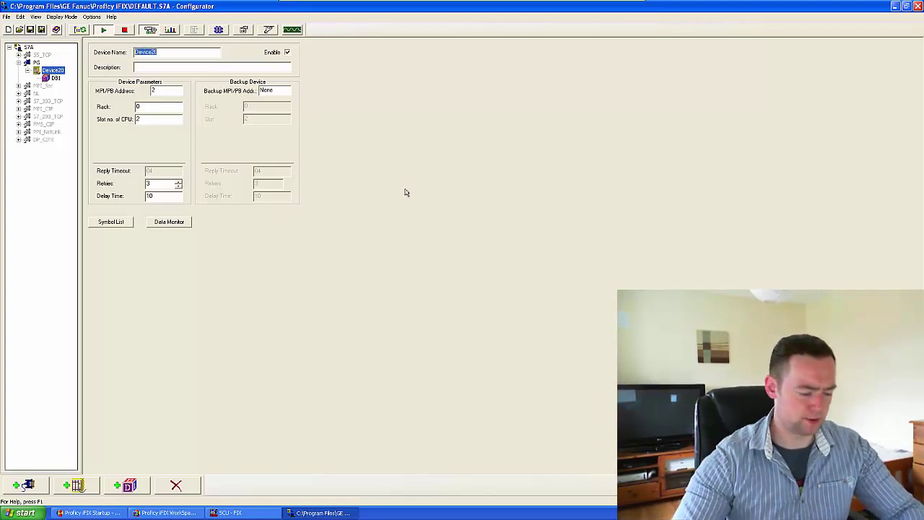
{"action": "type", "text": "S7300"}
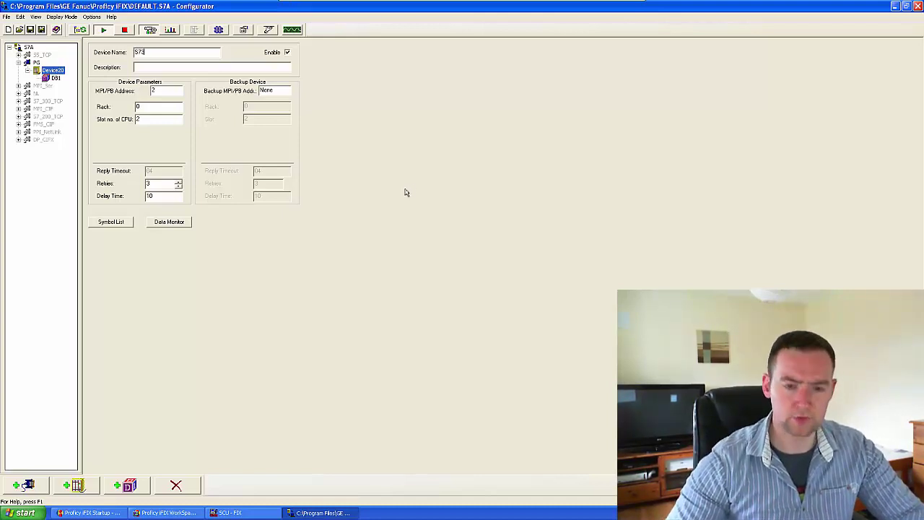
{"action": "left_click", "coordinate": [55, 78]}
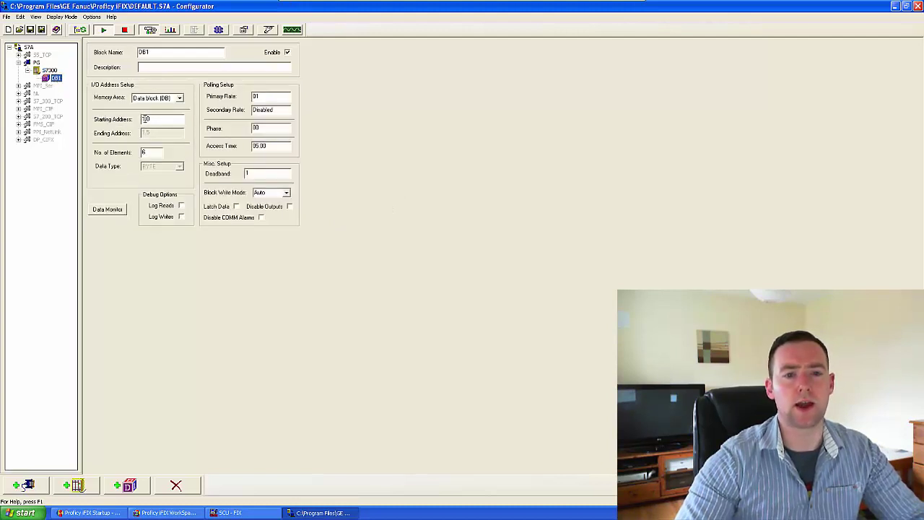
{"action": "left_click", "coordinate": [108, 210]}
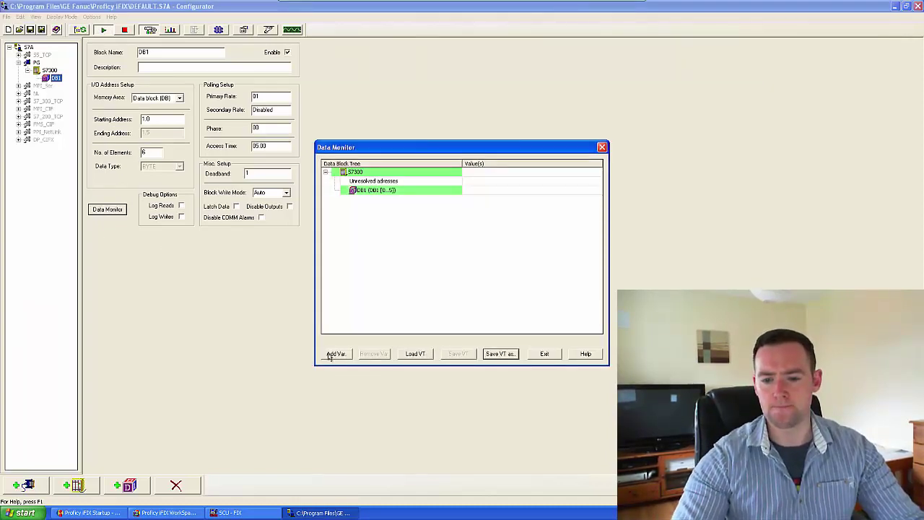
- Load the Digital IO S7A.dmt variable table into Data Monitor, then exit it
{"action": "left_click", "coordinate": [415, 354]}
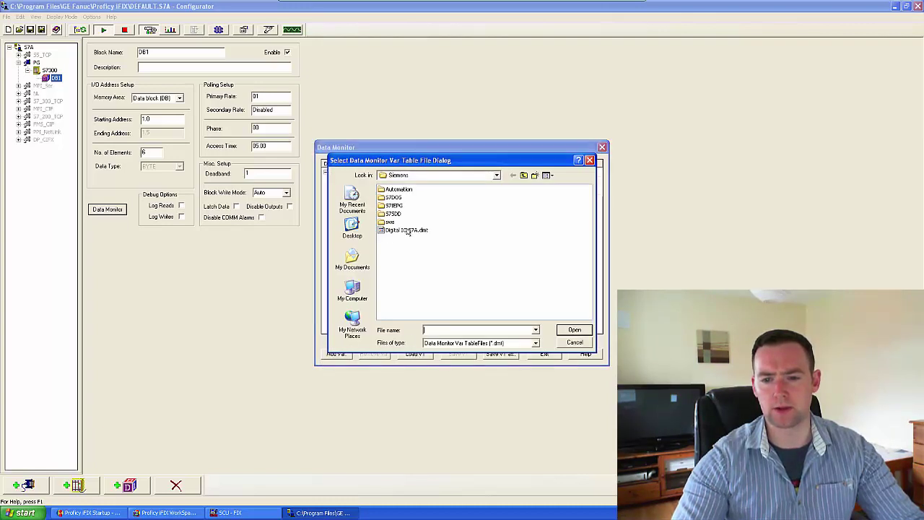
{"action": "double_click", "coordinate": [407, 230]}
{"action": "left_click", "coordinate": [440, 272]}
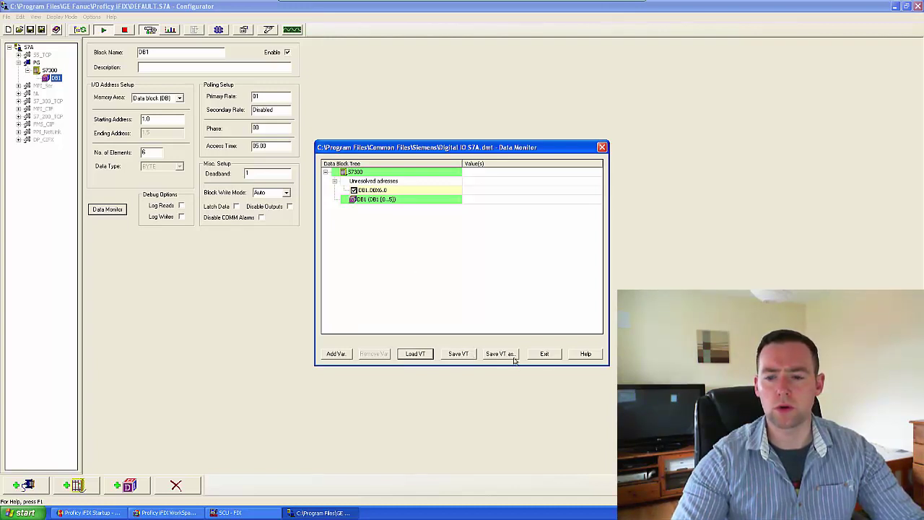
{"action": "left_click", "coordinate": [542, 356]}
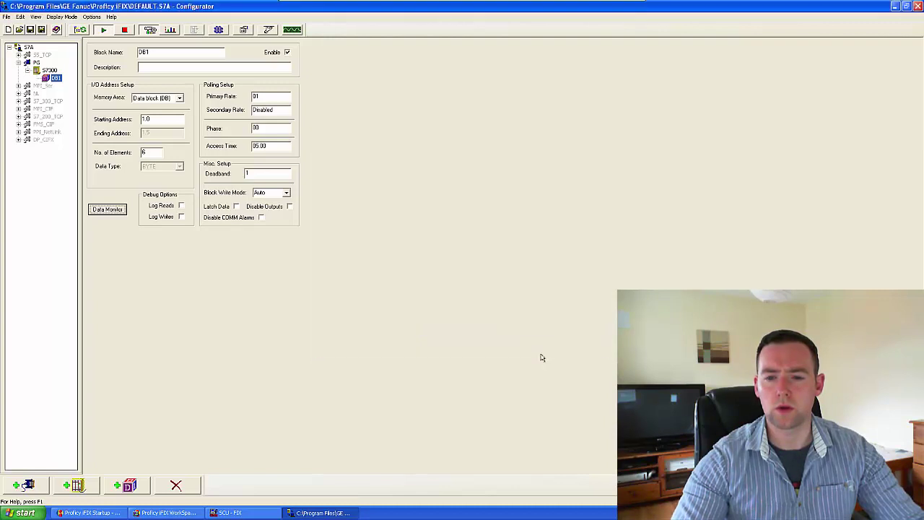
- Set DB1 to 7 elements and reload the Digital IO S7A table in Data Monitor
{"action": "left_click_drag", "start_coordinate": [148, 151], "coordinate": [132, 151]}
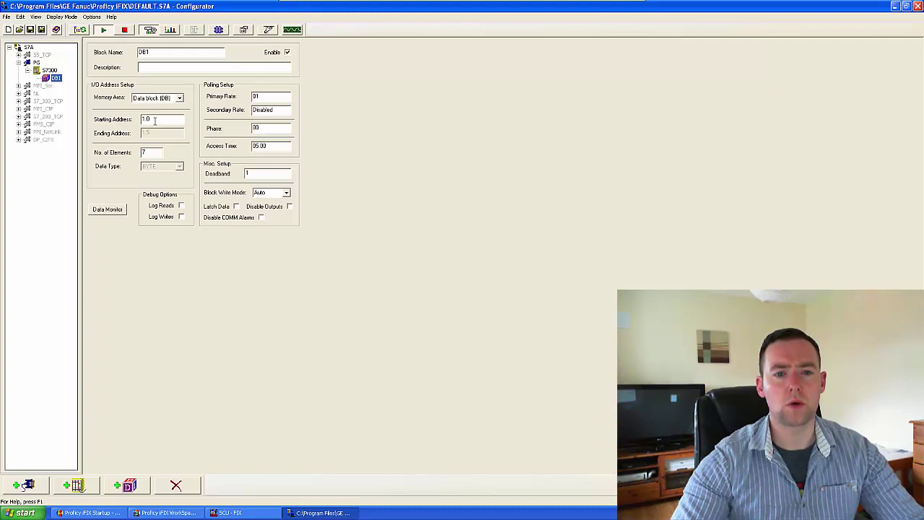
{"action": "left_click", "coordinate": [118, 211]}
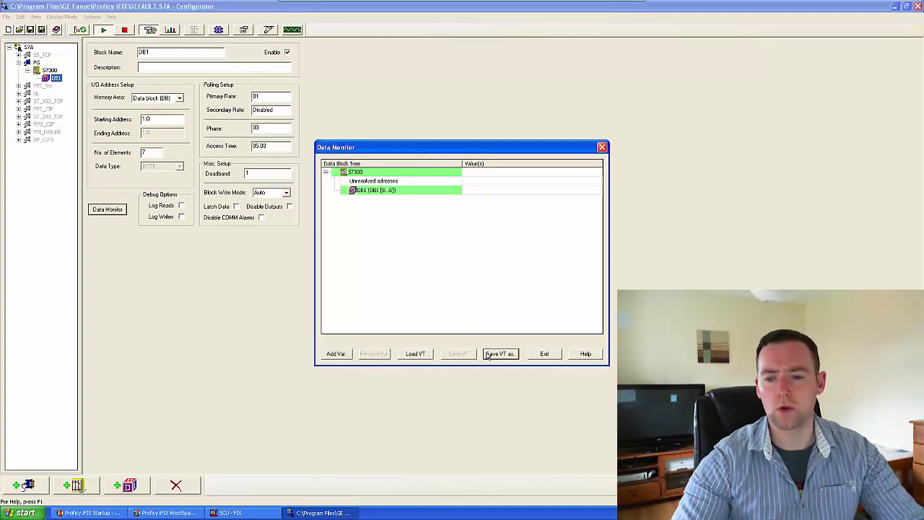
{"action": "left_click", "coordinate": [415, 354]}
{"action": "double_click", "coordinate": [404, 231]}
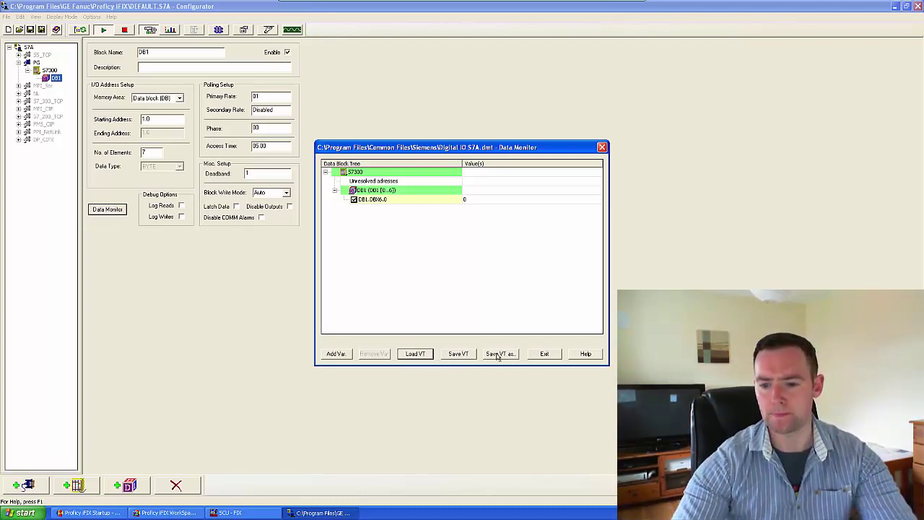
{"action": "left_click", "coordinate": [544, 354]}
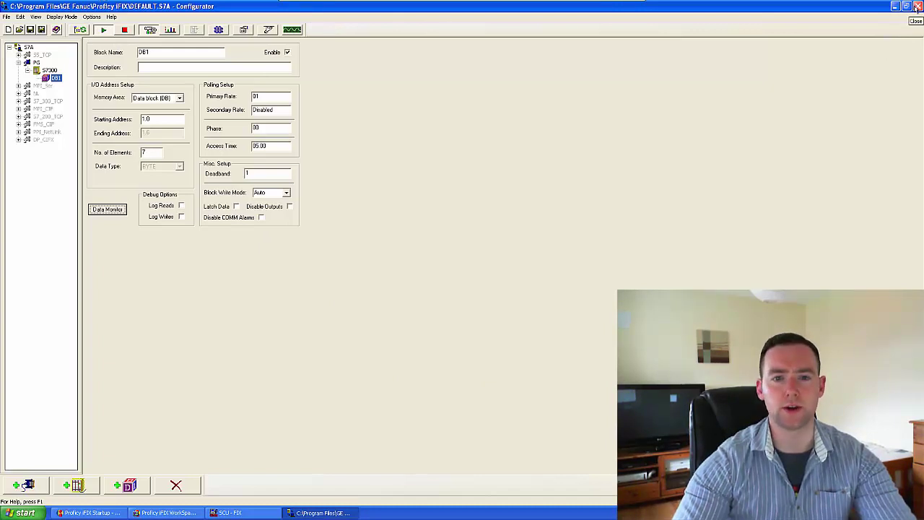
- Save the DEFAULT.S7A driver configuration containing the S7300 device and DB1 block
{"action": "left_click", "coordinate": [30, 29]}
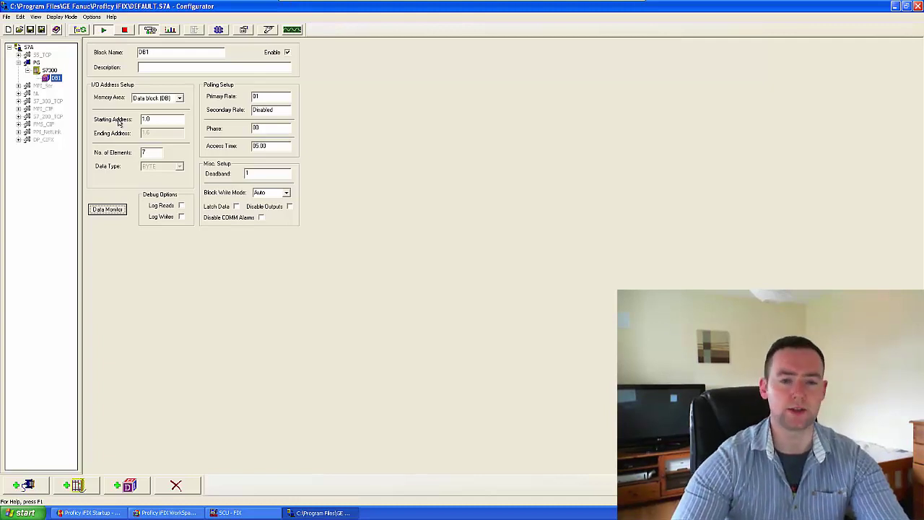
- Confirm the S7A driver in SCADA Configuration, save the FIX SCU file, and expand I/O Drivers
{"action": "left_click", "coordinate": [917, 6]}
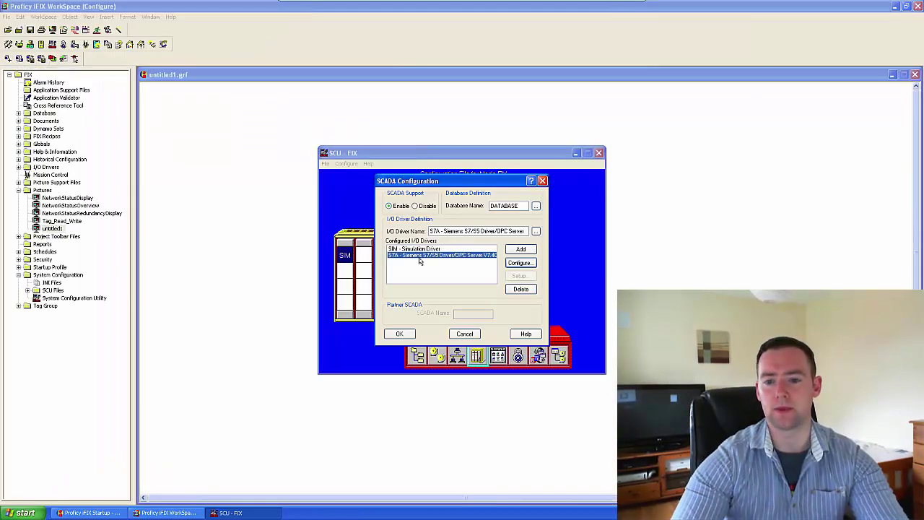
{"action": "left_click", "coordinate": [398, 334]}
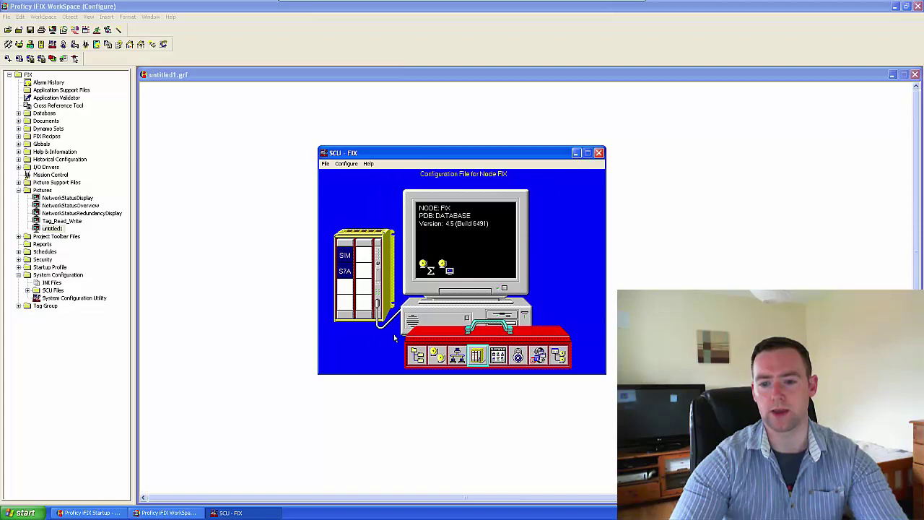
{"action": "left_click", "coordinate": [598, 152]}
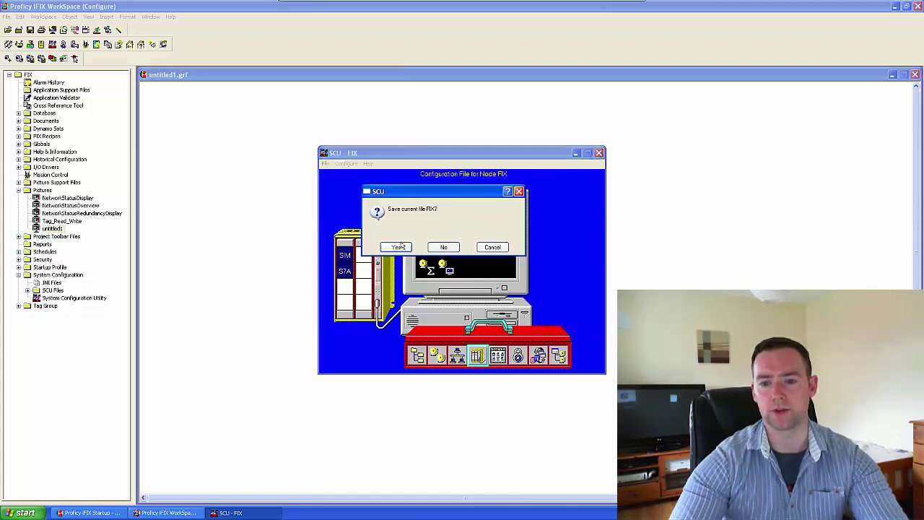
{"action": "left_click", "coordinate": [397, 246]}
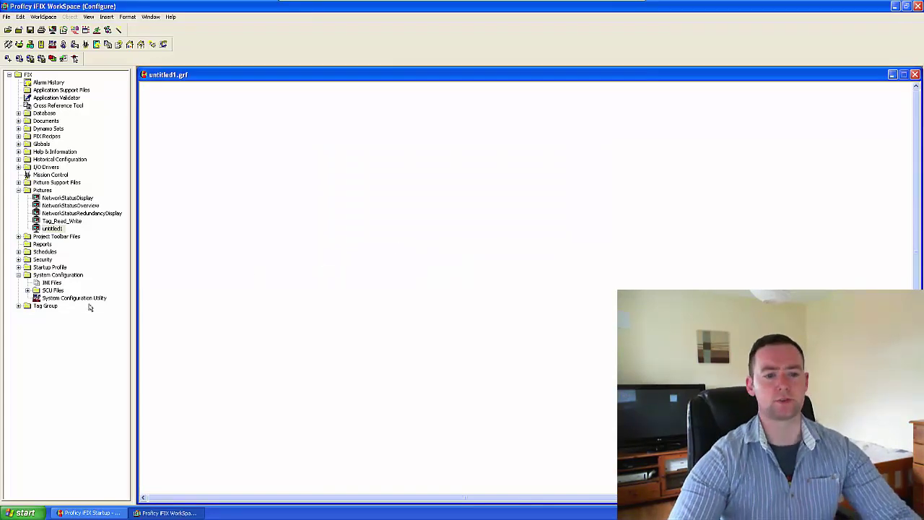
{"action": "left_click", "coordinate": [18, 166]}
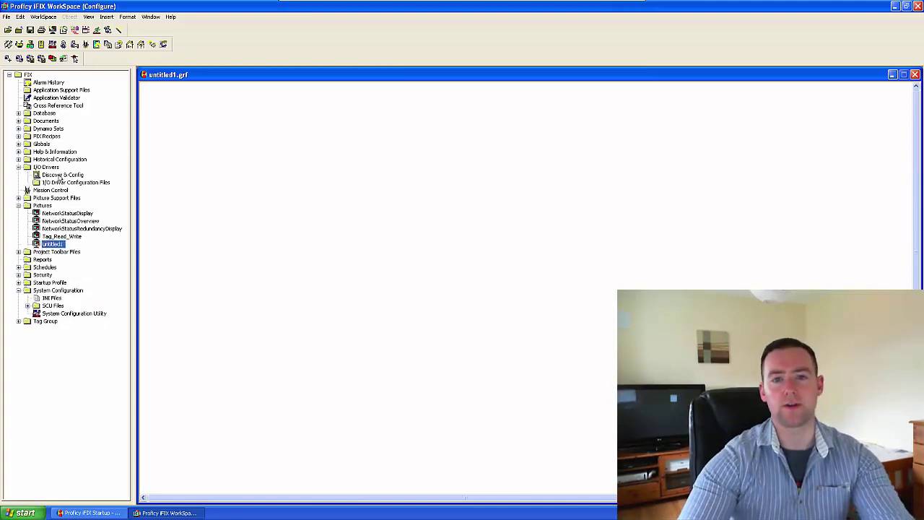